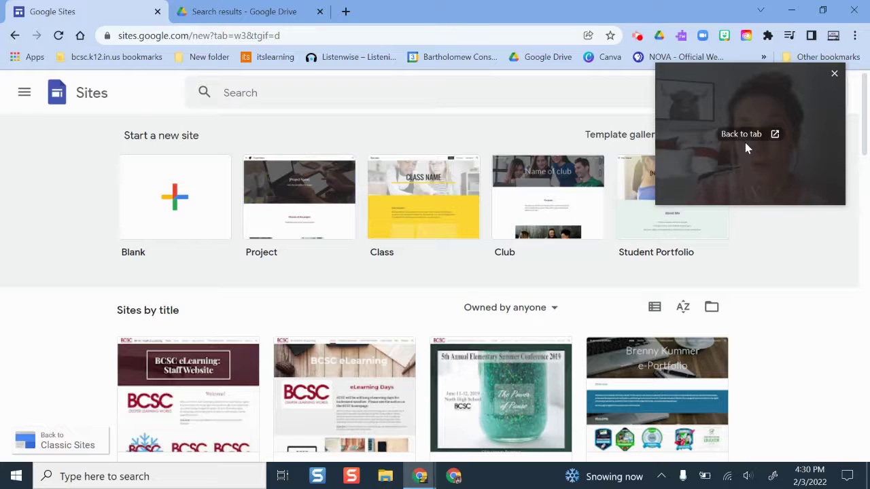
Look through the Google apps launcher to see where Sites is listed.
left_click_drag(747, 145, 743, 242)
left_click(735, 92)
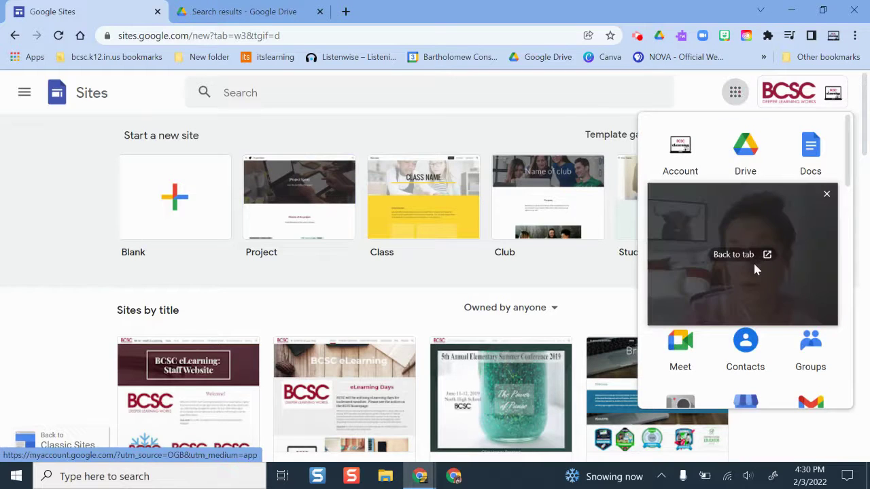
left_click_drag(809, 184, 608, 64)
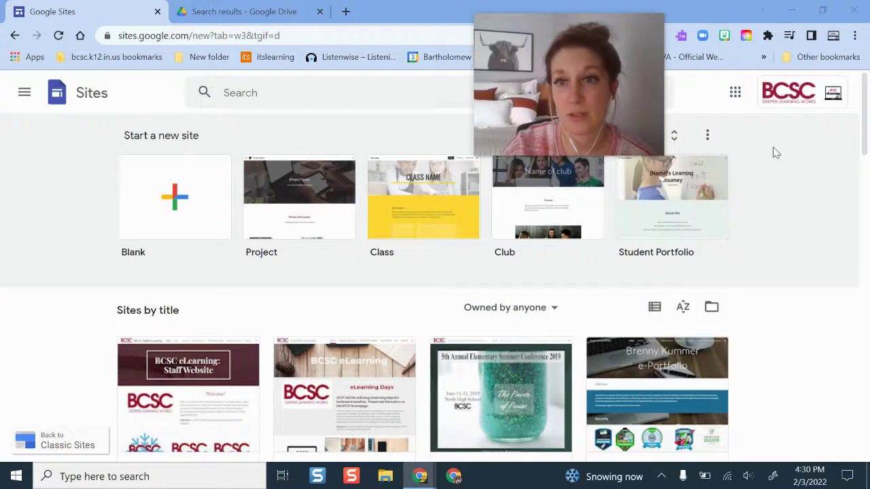
left_click(735, 92)
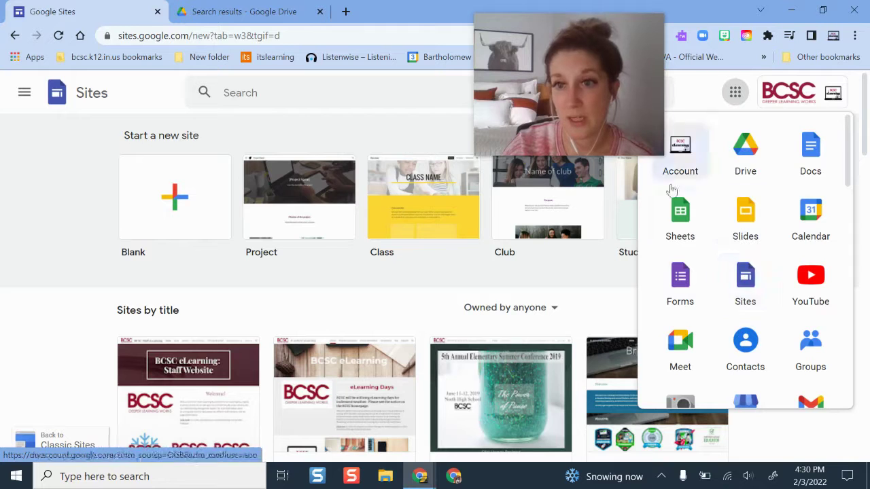
scroll(784, 278, "down", 5)
scroll(784, 265, "up", 5)
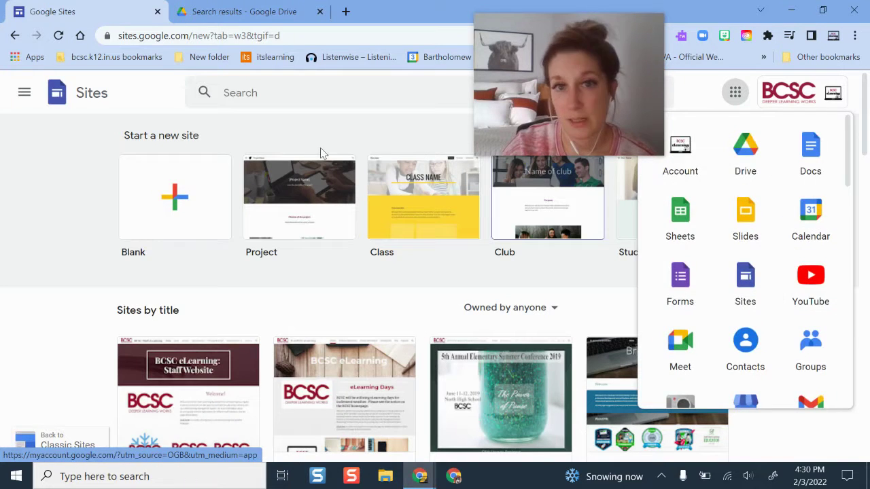
left_click(64, 206)
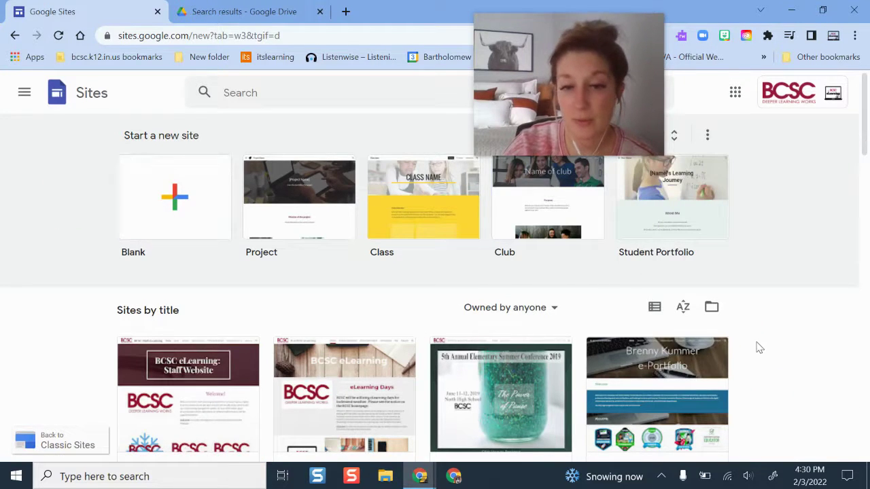
Look over the existing sites and view the template gallery, returning to the Sites home page.
scroll(797, 295, "down", 5)
scroll(813, 295, "up", 5)
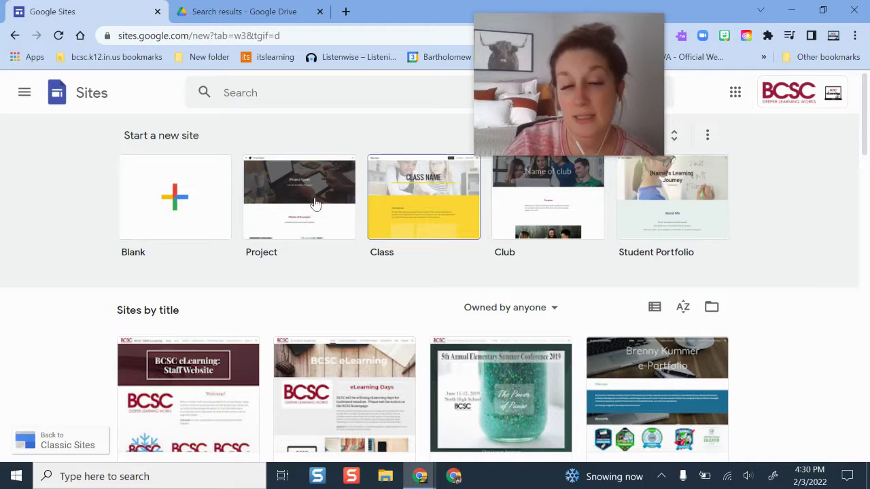
left_click(679, 137)
left_click(95, 97)
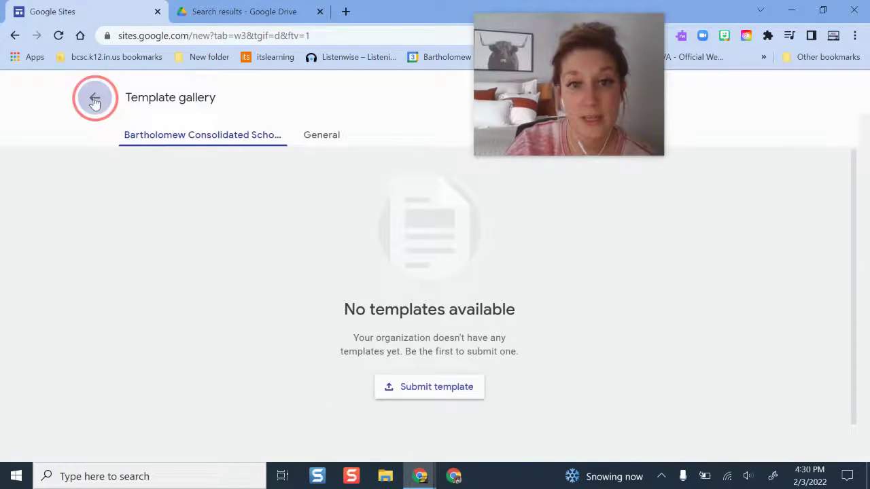
Create a new blank site.
left_click_drag(533, 105, 733, 168)
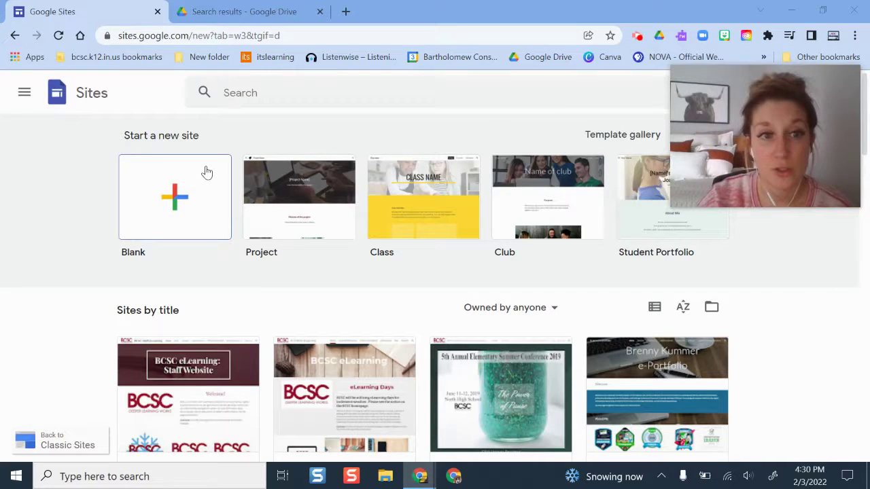
left_click(193, 200)
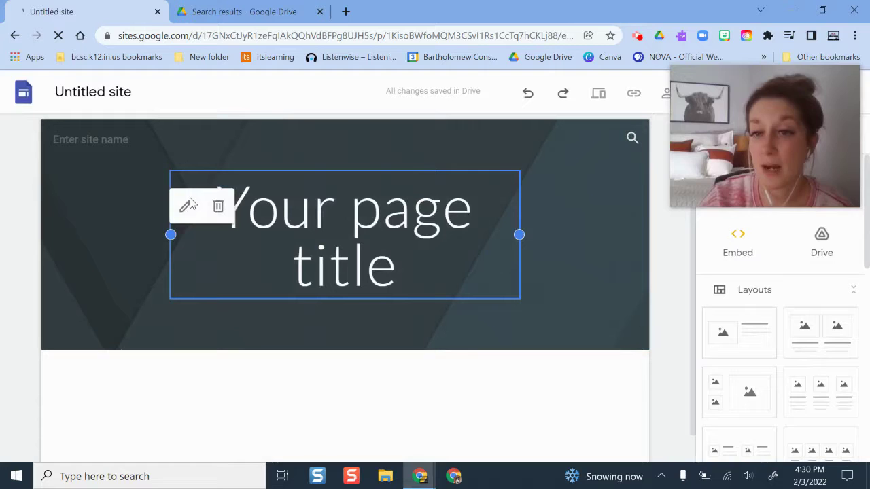
mouse_move(747, 150)
left_click_drag(827, 189, 629, 122)
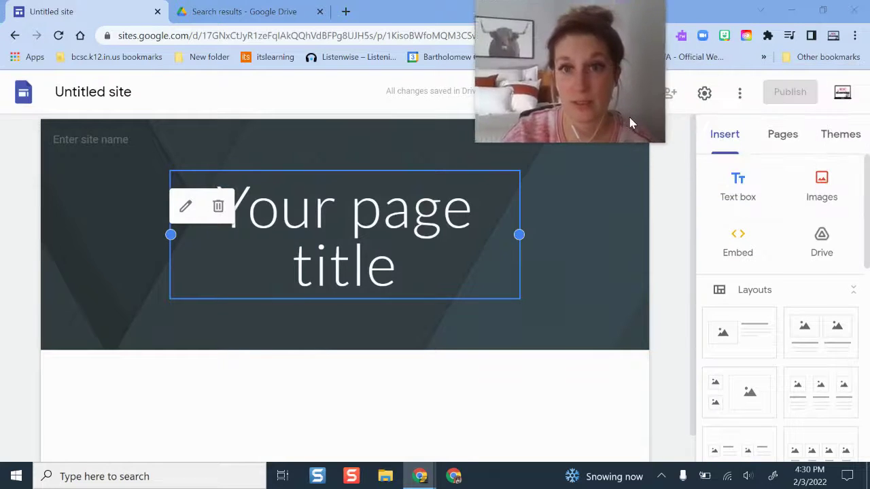
Browse the Google-made themes and set the Simple theme's colour to purple.
left_click(837, 143)
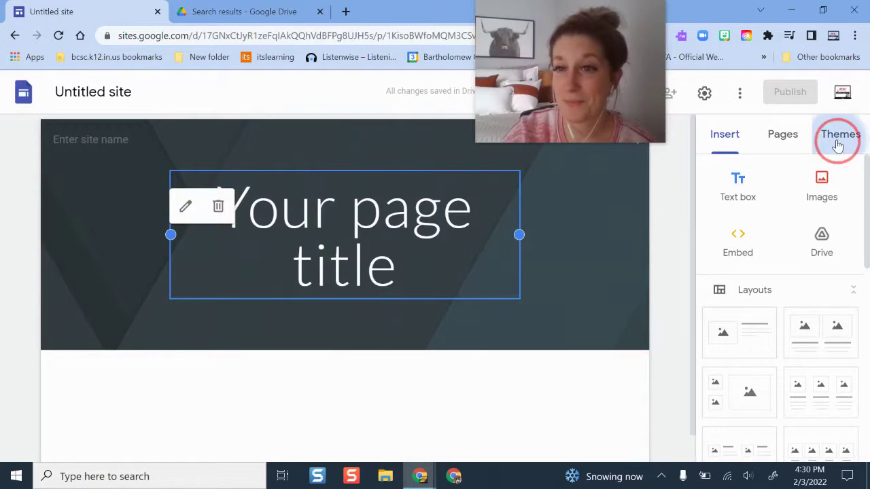
scroll(813, 282, "down", 5)
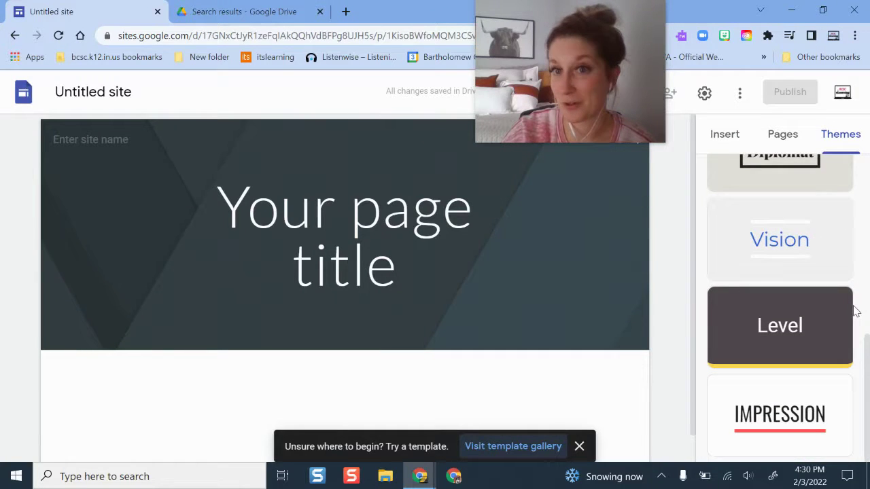
scroll(849, 396, "up", 1)
scroll(850, 396, "up", 5)
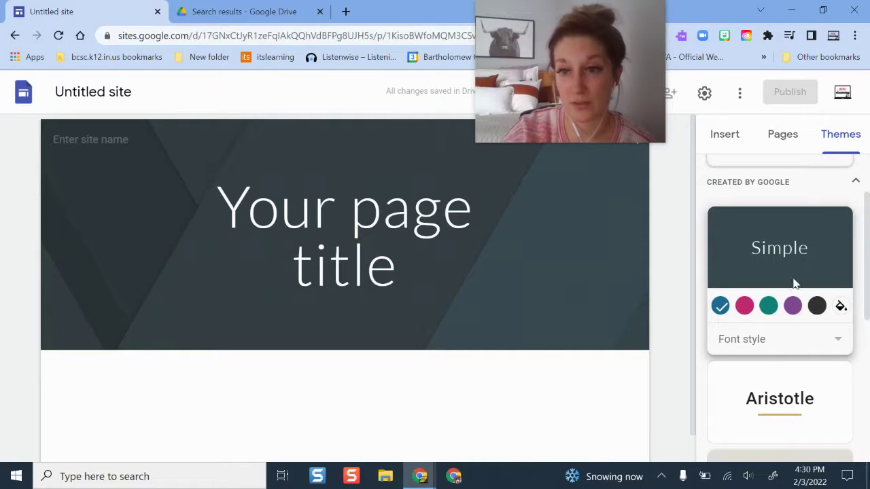
left_click(744, 306)
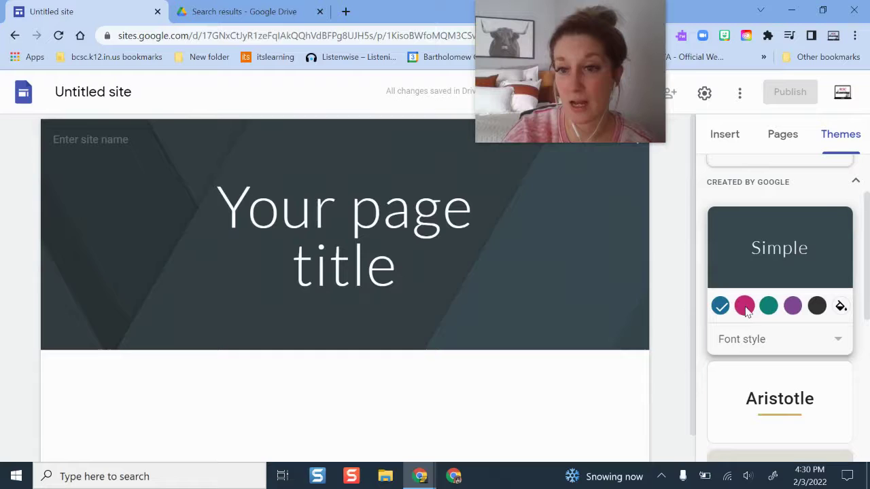
left_click(793, 305)
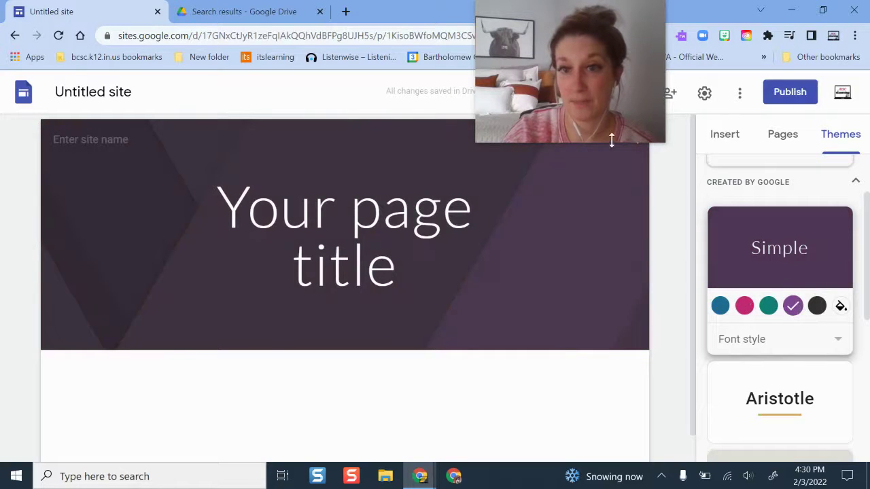
Start a custom theme and name it with the creator's nickname in possessive form followed by "Fave Theme".
scroll(736, 282, "up", 2)
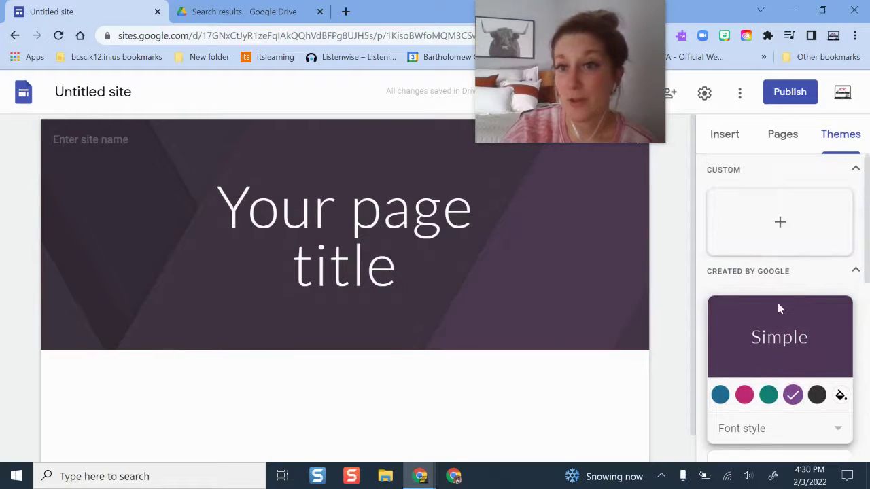
left_click(777, 218)
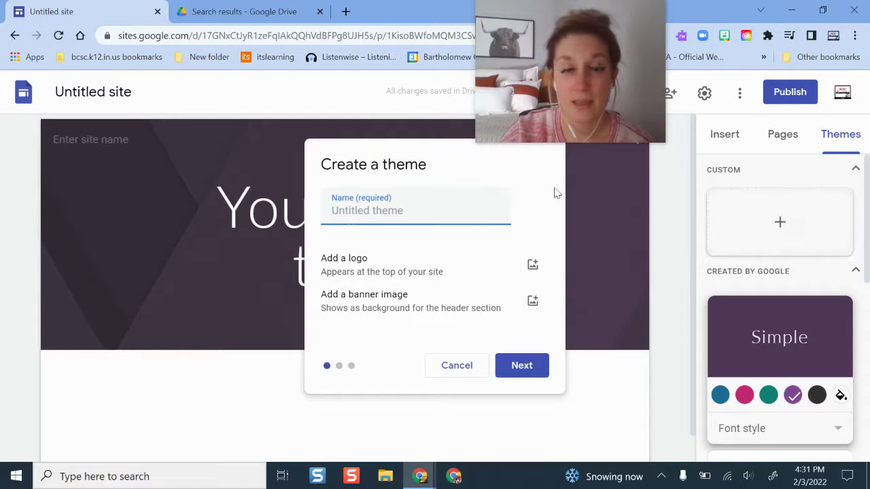
left_click_drag(628, 48, 819, 104)
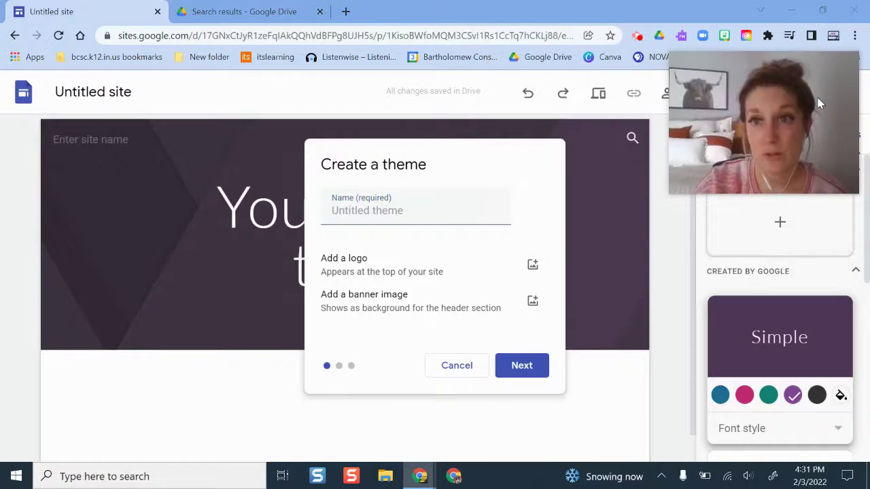
left_click(364, 212)
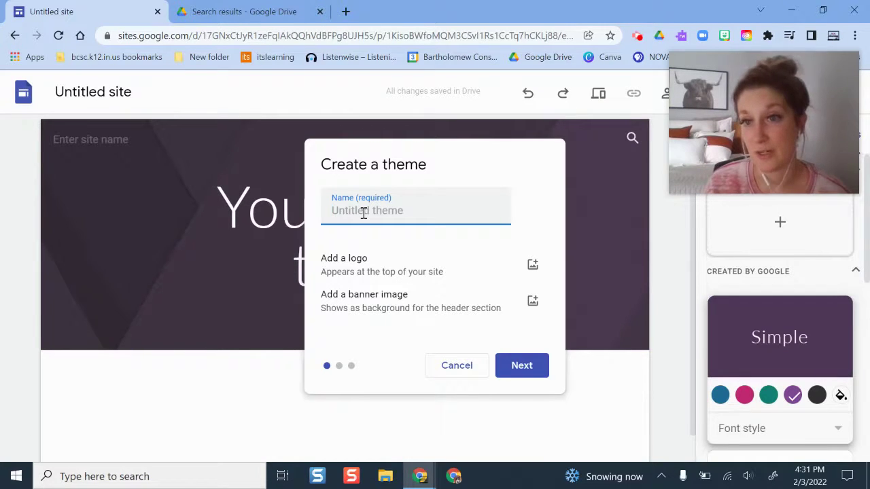
type("Brenna's ")
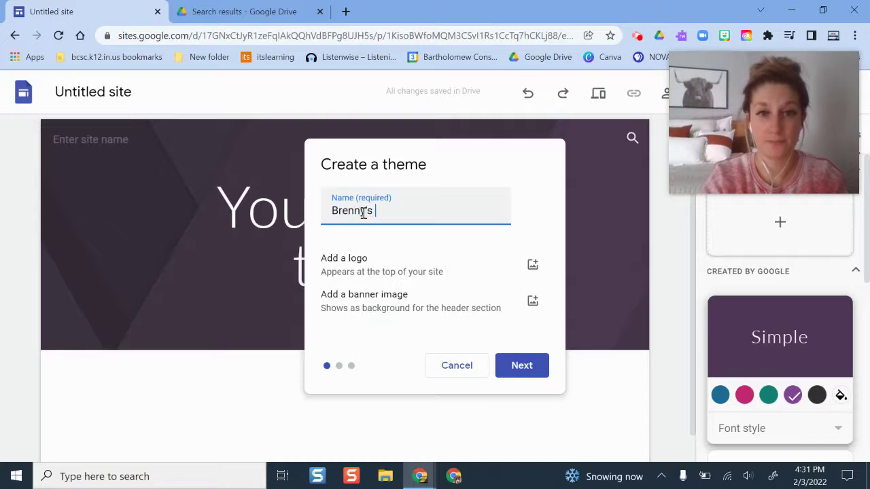
type("Fave Theme")
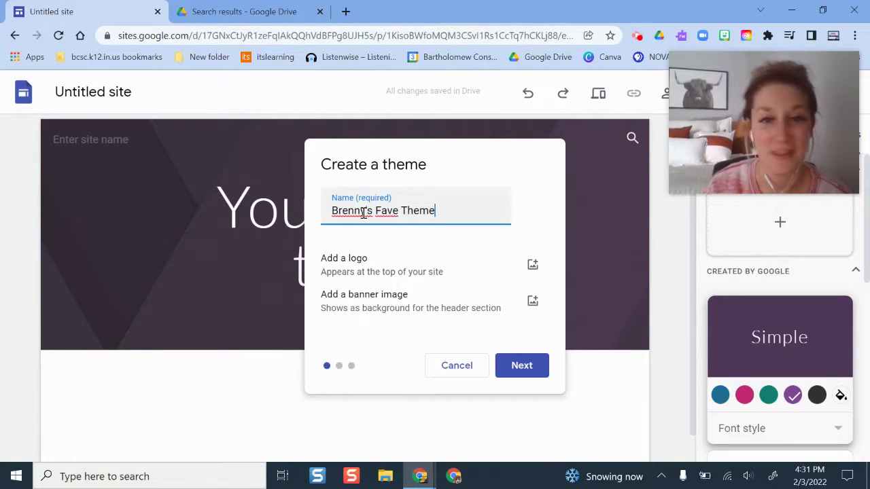
Upload the image "fresh bcsc tech logo smaller" from Downloads as the custom theme's logo.
left_click(534, 265)
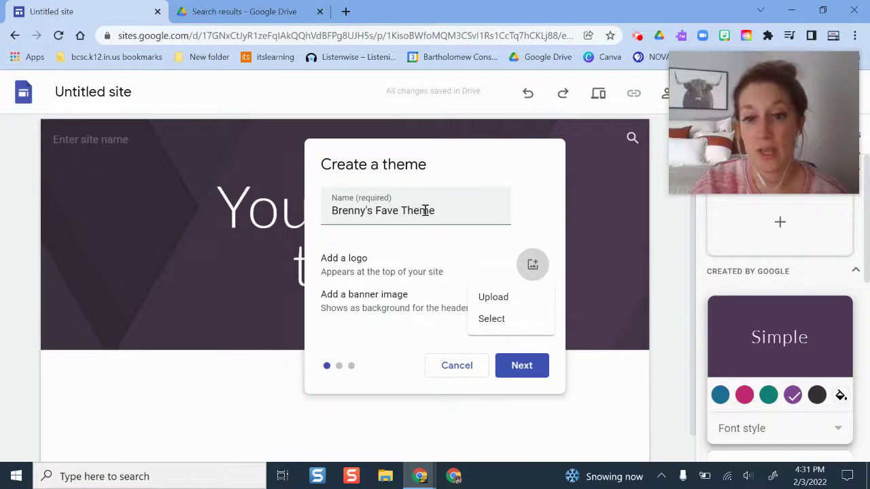
left_click(509, 299)
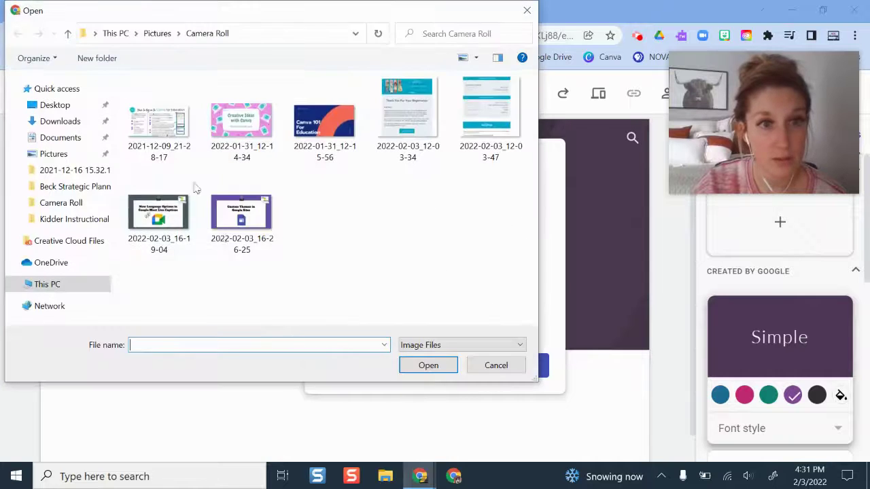
left_click(54, 122)
left_click(157, 110)
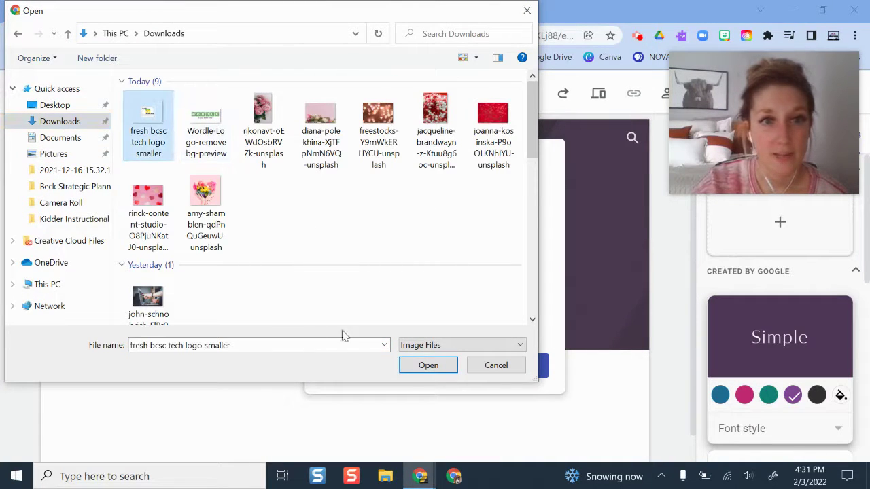
left_click(425, 365)
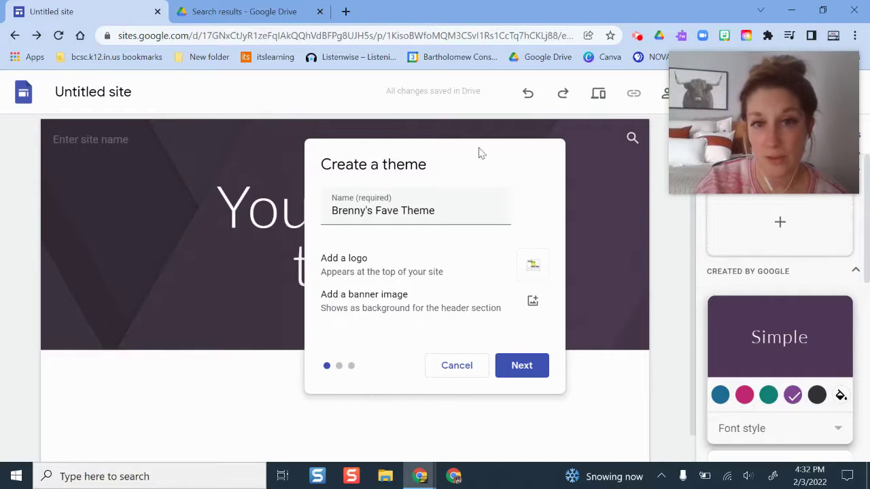
View the sources for selecting an existing banner image, including Google Drive, URL, image search and Photos, and close the picker.
left_click(533, 301)
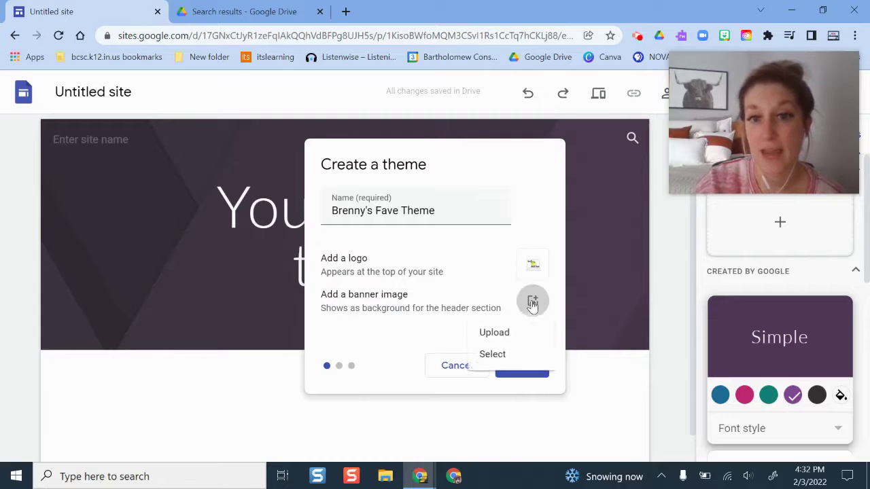
left_click(499, 355)
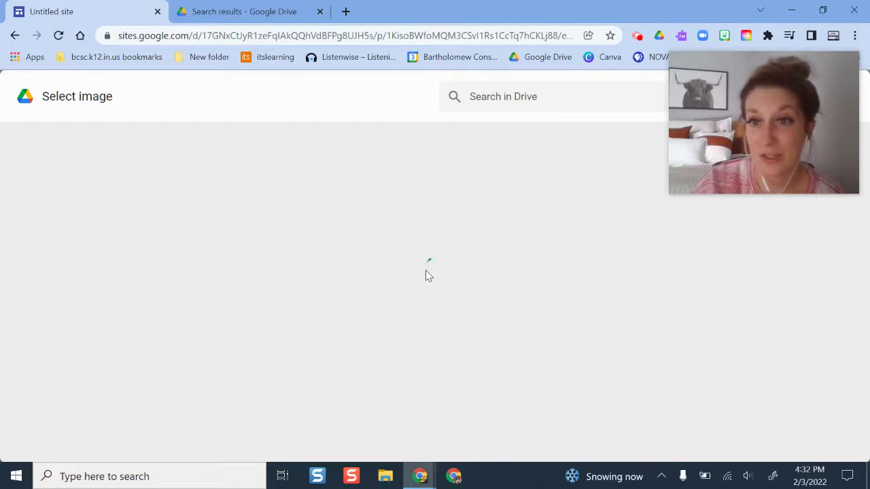
left_click_drag(806, 154, 799, 279)
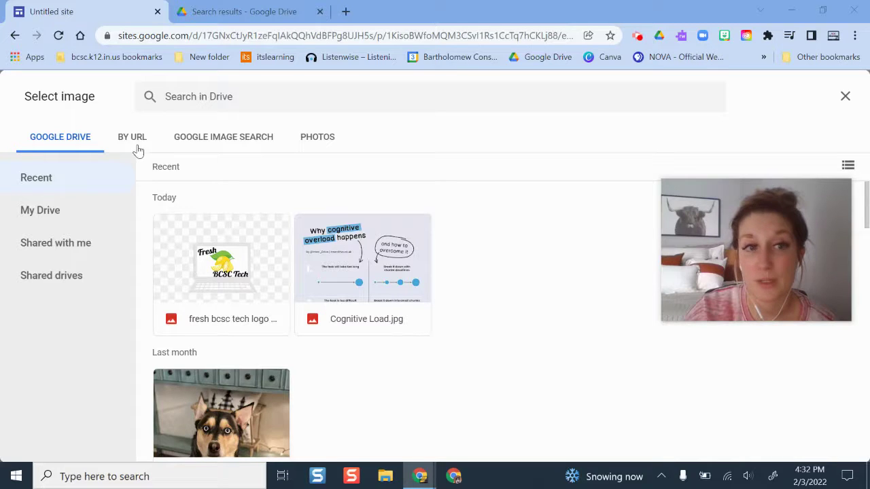
left_click(845, 96)
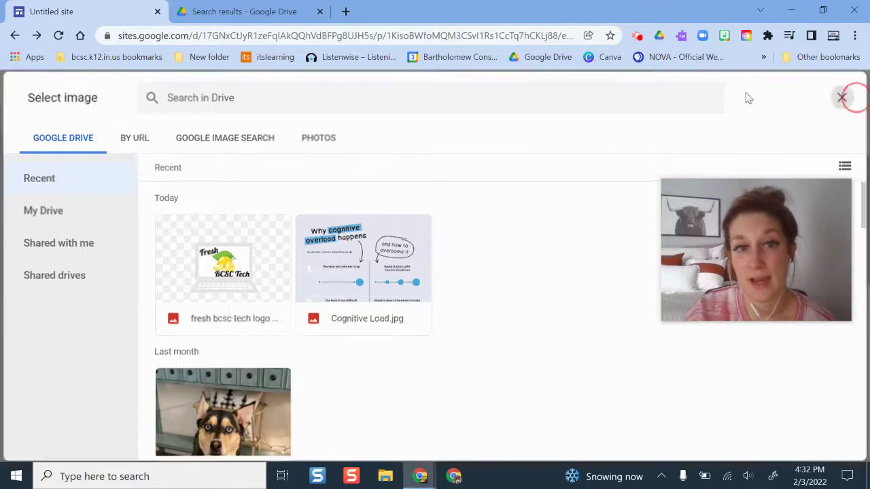
Upload the pink Unsplash flower photo with XjTFpNmN6VQ in its file name from Downloads as the theme's banner image.
left_click(533, 301)
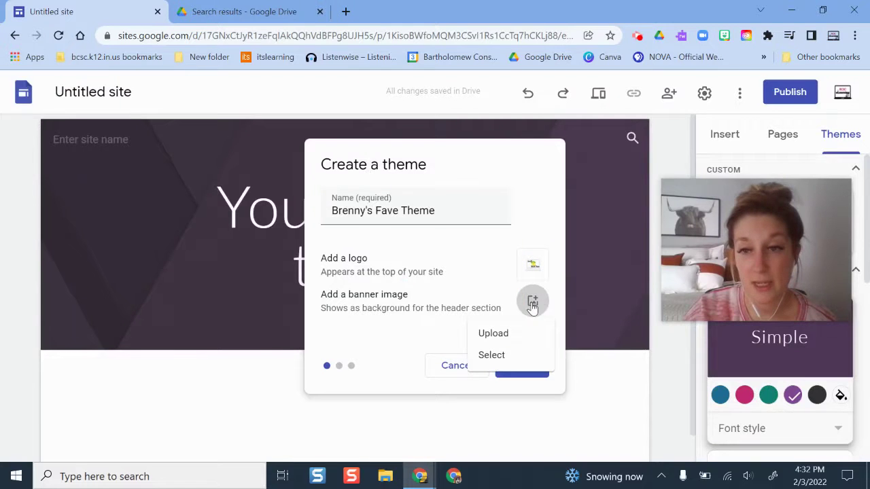
left_click(506, 333)
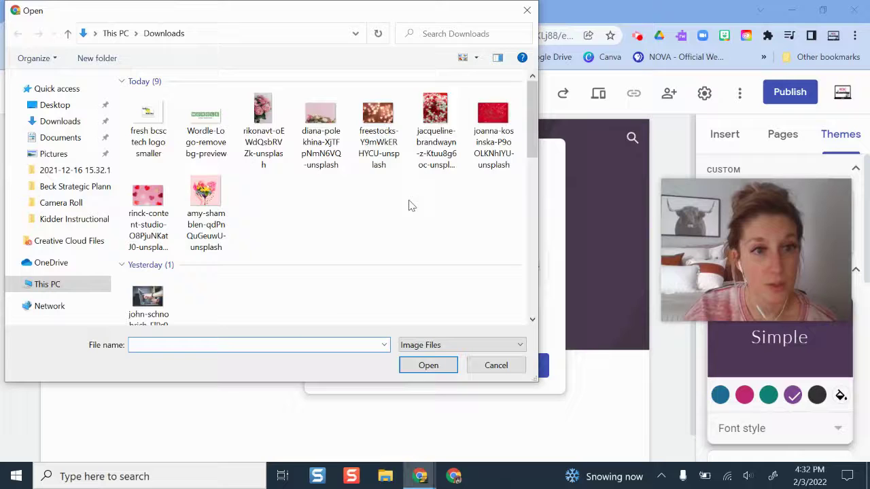
scroll(408, 205, "down", 2)
scroll(411, 204, "down", 4)
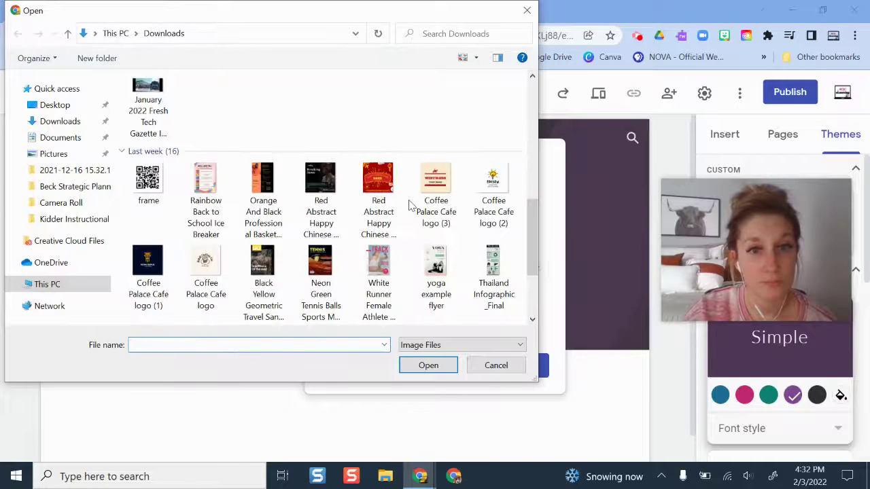
scroll(416, 204, "up", 6)
scroll(416, 204, "down", 5)
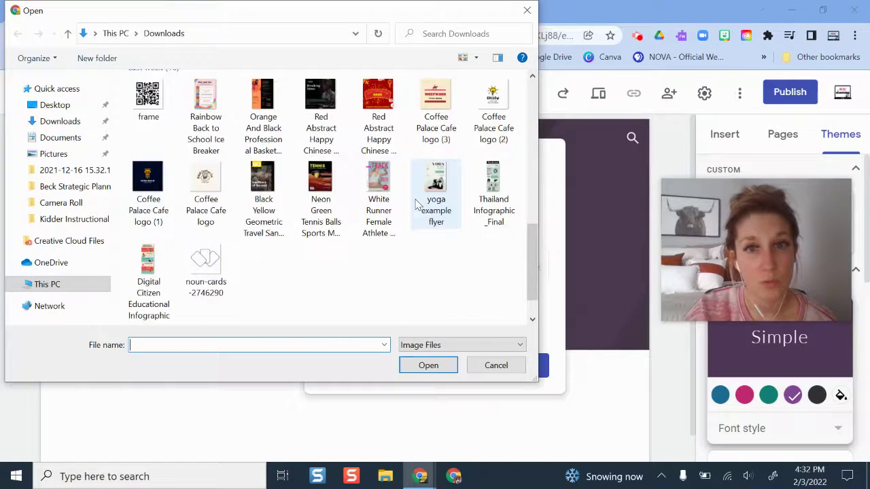
scroll(417, 204, "up", 7)
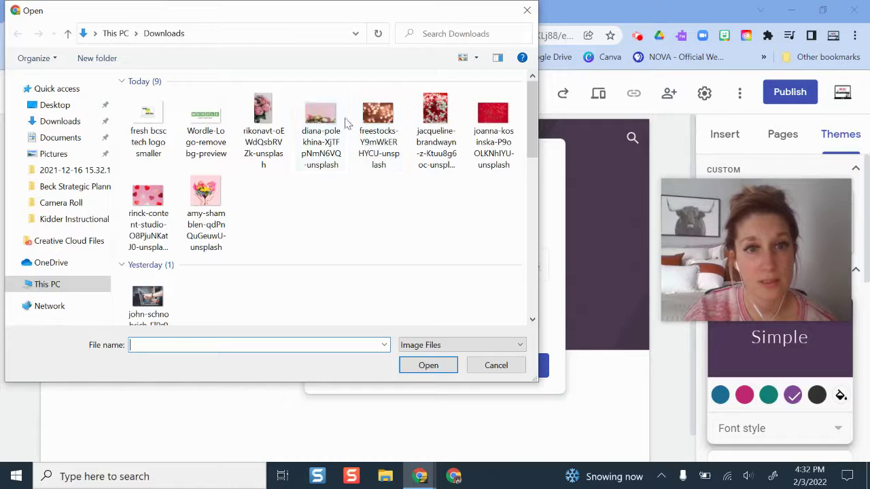
left_click(307, 141)
left_click(428, 366)
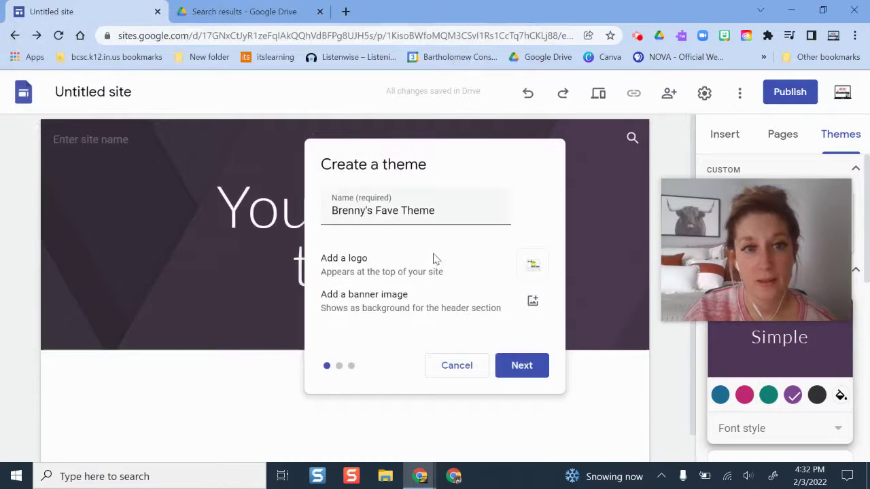
Continue to the theme's color options and compare the preset palettes with the custom hex color fields.
left_click(520, 367)
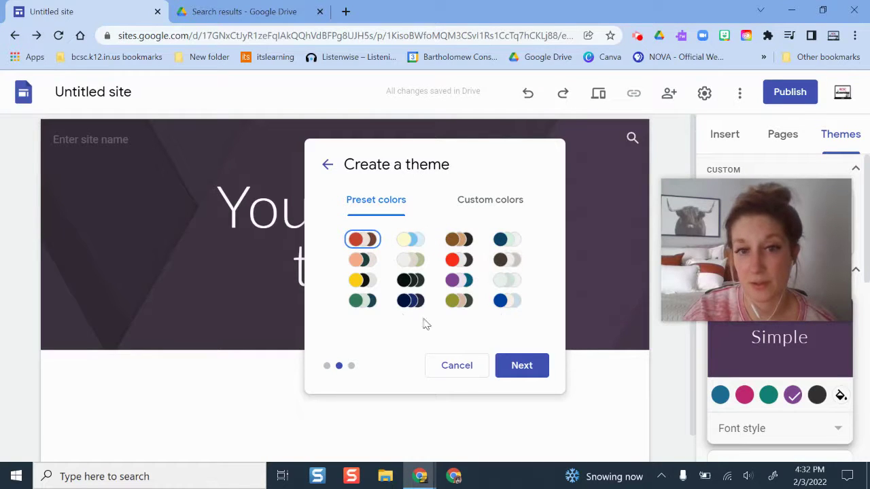
left_click(497, 204)
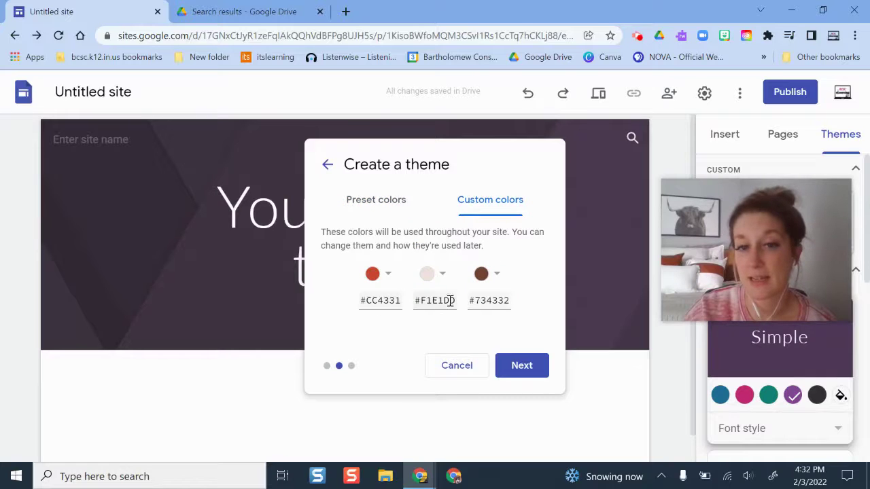
left_click(370, 200)
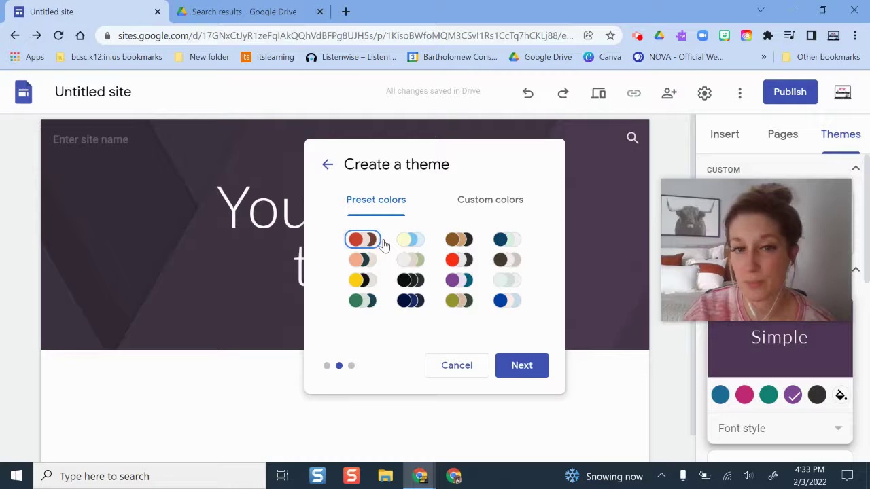
left_click(479, 200)
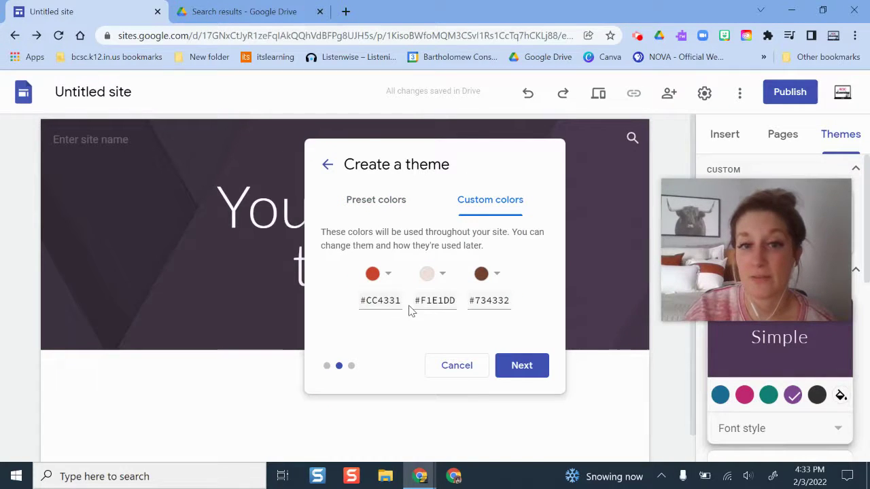
left_click(366, 302)
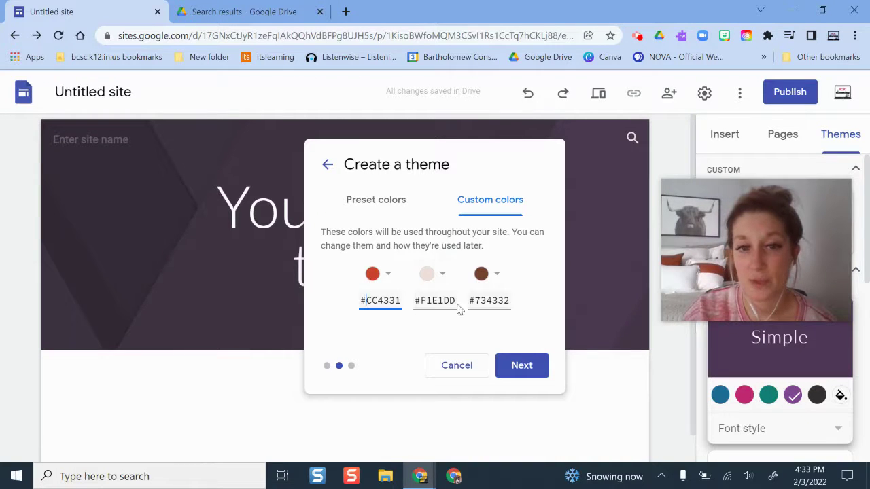
Try to open the color palette generator in a new browser tab at coolers.co.
left_click(345, 12)
type("co")
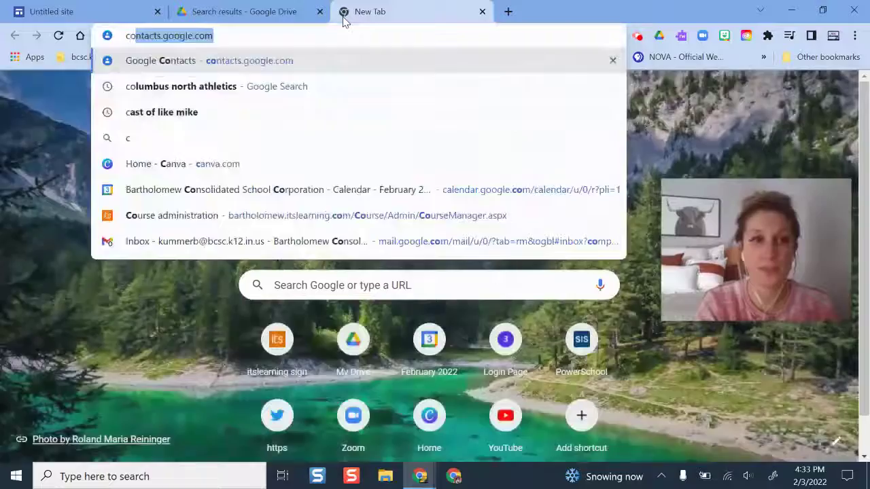
type("olers.c")
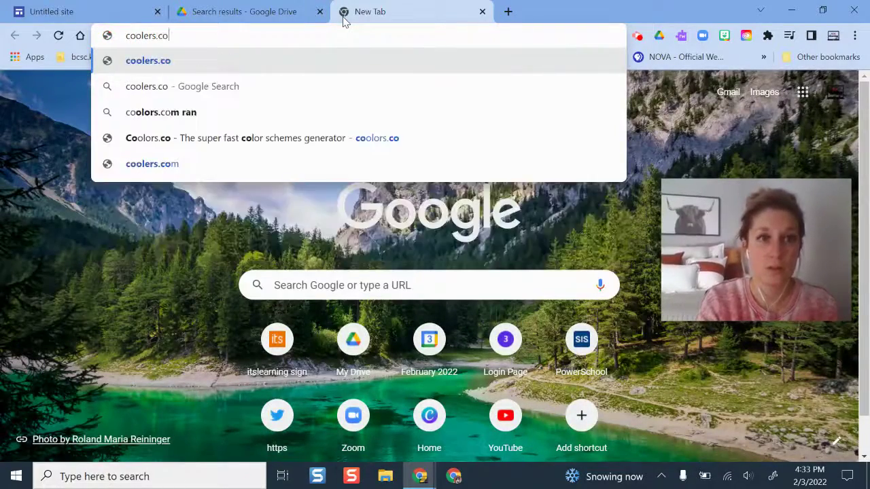
type("o")
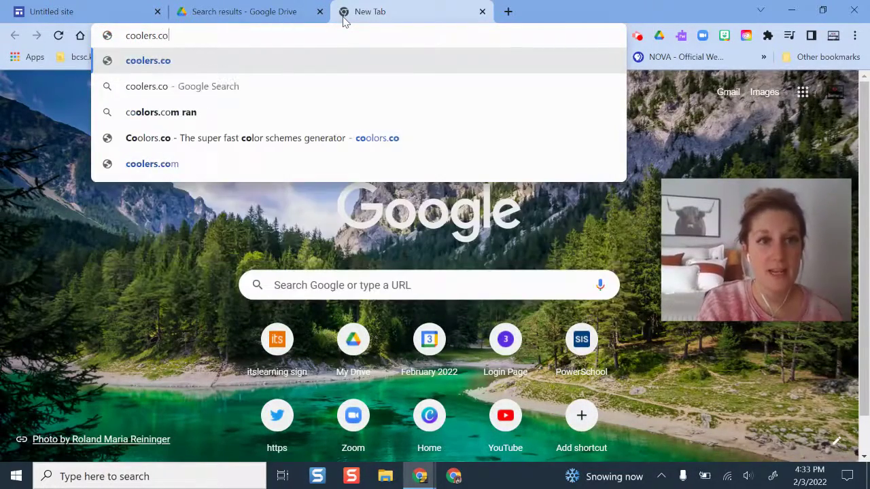
key("Return")
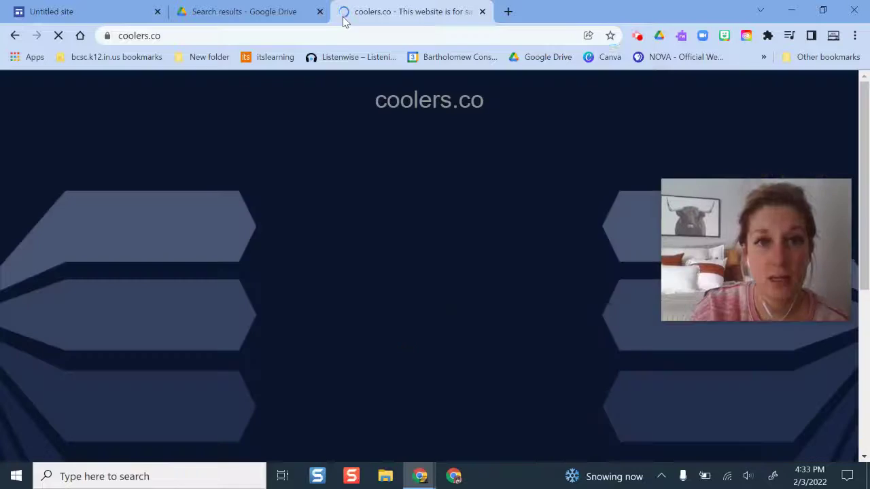
Search the web for "coolors" and open the Coolors color palette generator site.
left_click(320, 37)
type("cooloe")
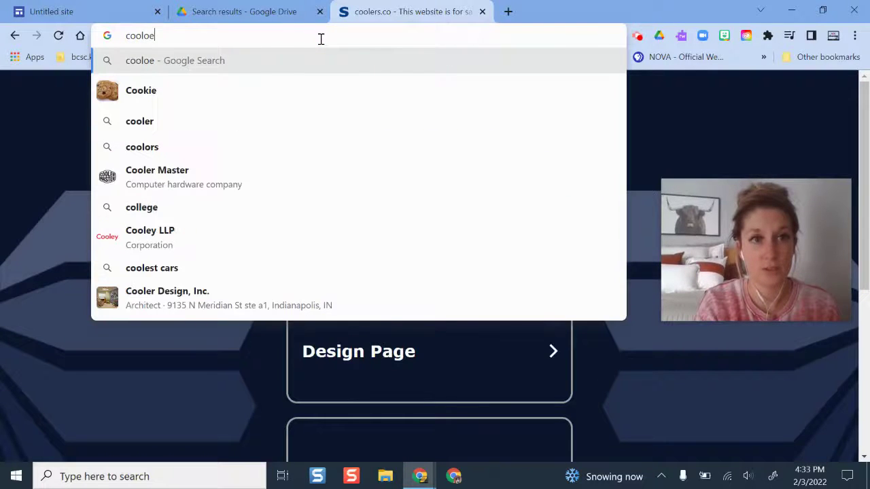
key("BackSpace")
type("rs.")
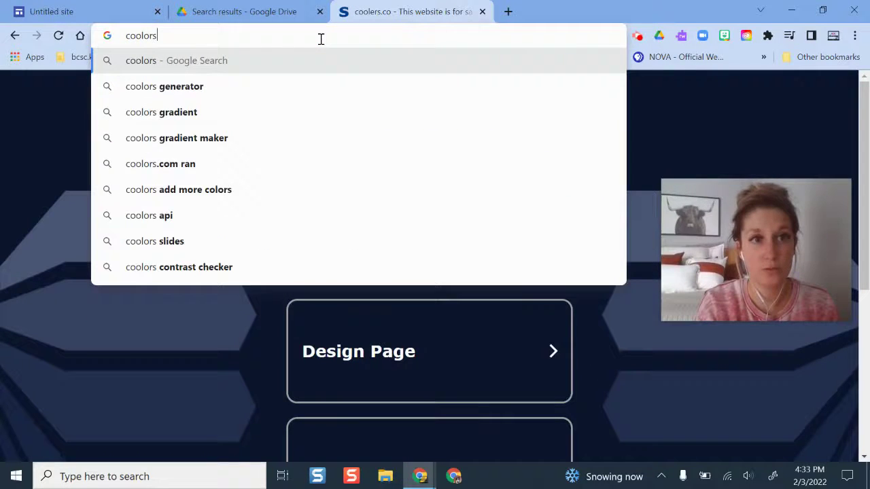
key("Return")
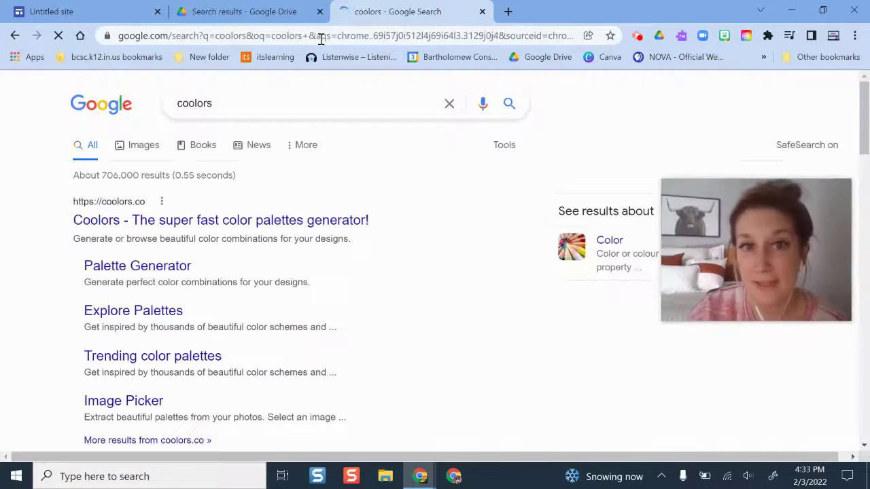
left_click(199, 224)
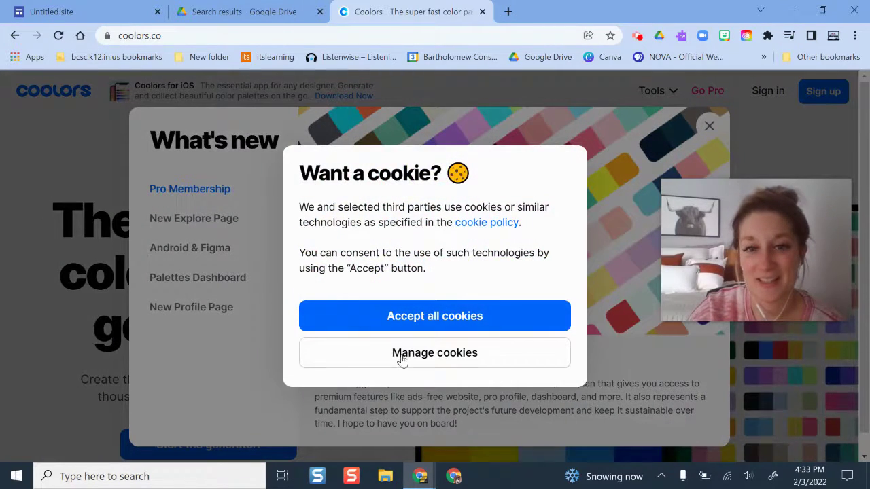
Accept all cookies on Coolors, dismiss the What's new notice and view the palette generator's home page.
left_click(427, 322)
left_click(704, 125)
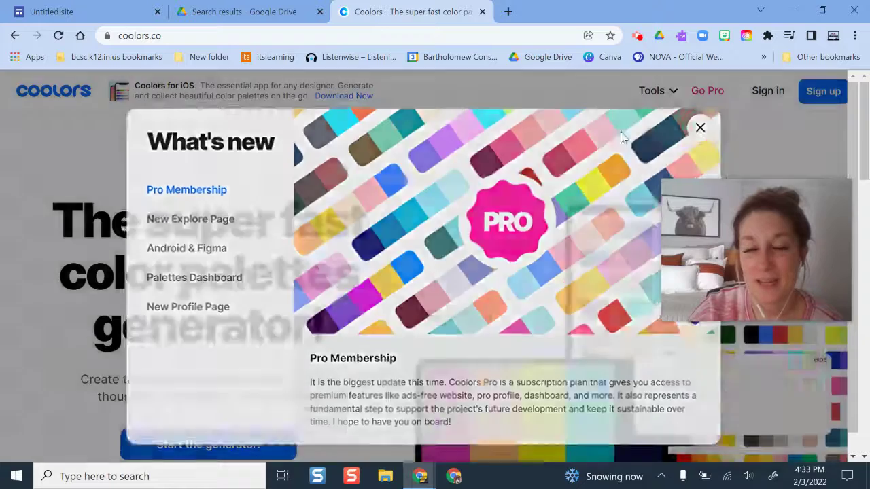
scroll(554, 224, "down", 4)
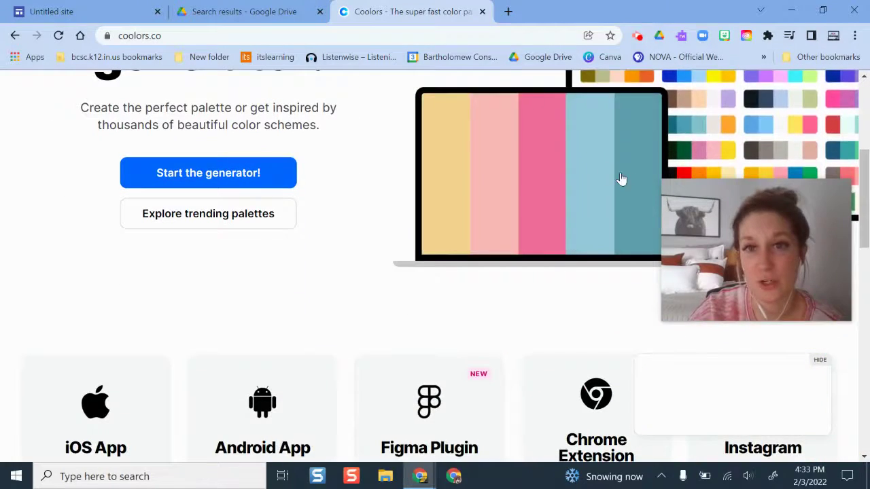
Return to the Untitled site and continue to font selection, keeping custom colors #CC4331, #F1E1DD and #734332.
left_click(247, 11)
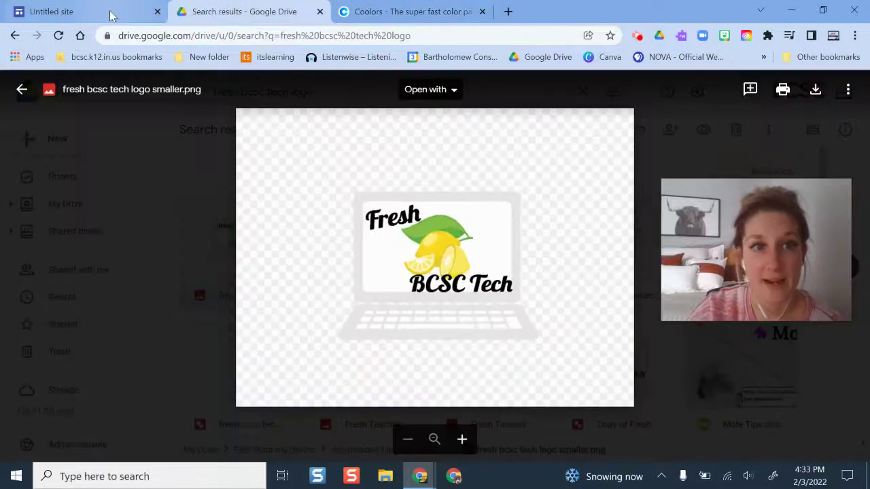
left_click(110, 12)
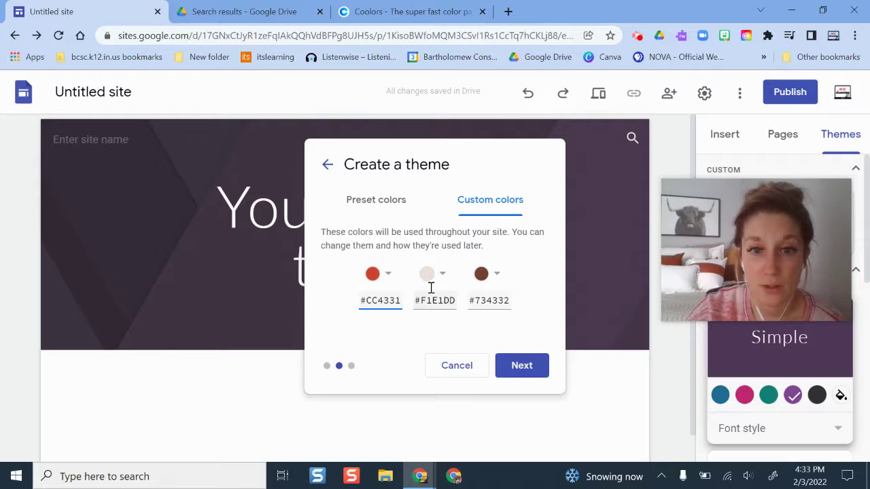
left_click(528, 366)
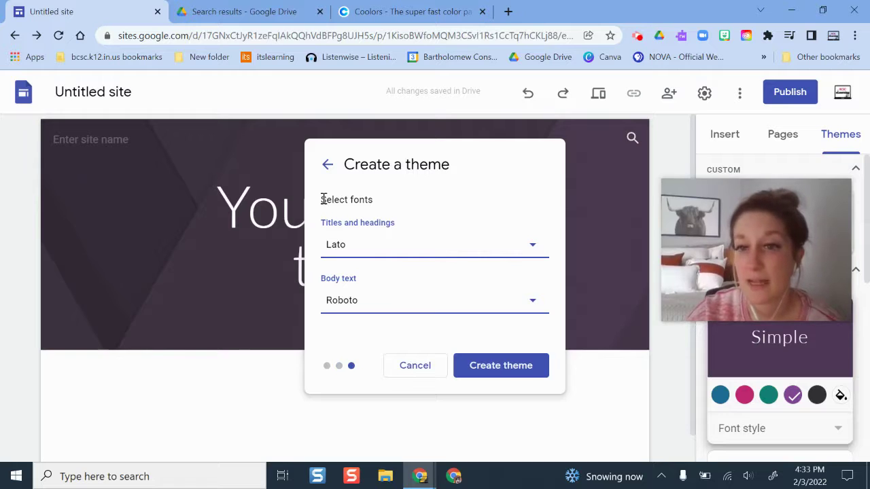
Set the titles and headings font to Adamina, keep Roboto for body text, and create the theme.
left_click(485, 243)
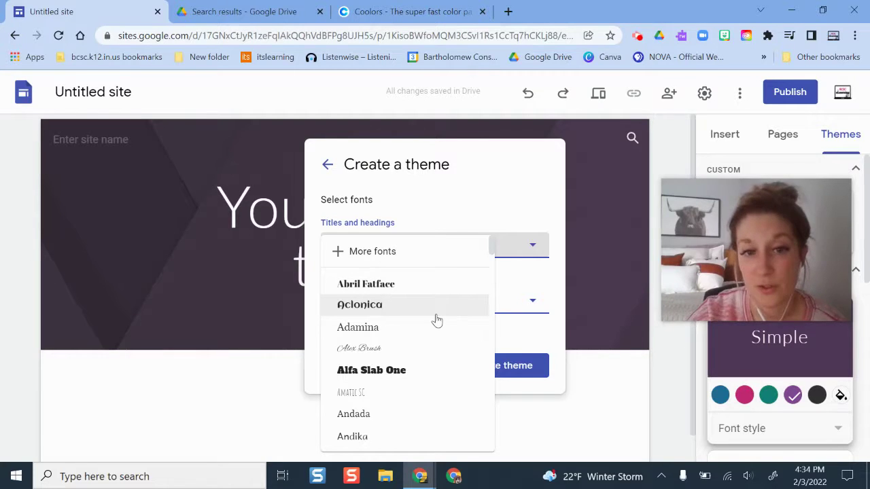
left_click(508, 176)
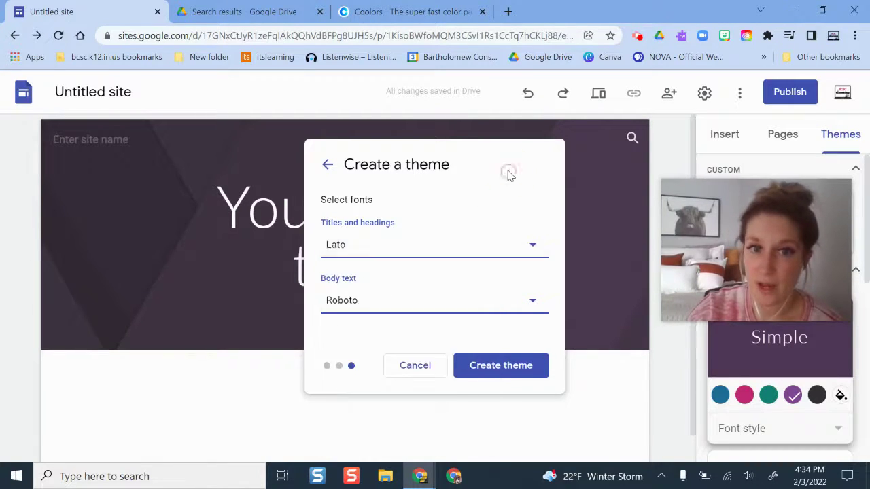
left_click(393, 254)
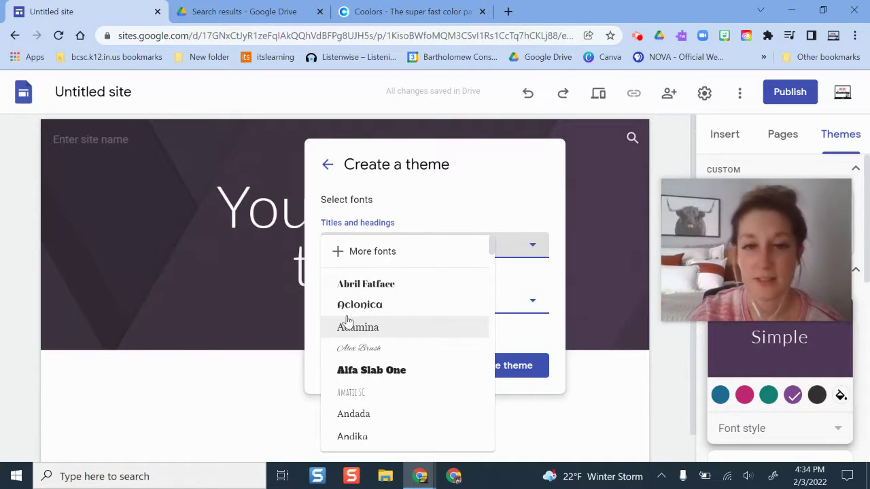
left_click(513, 185)
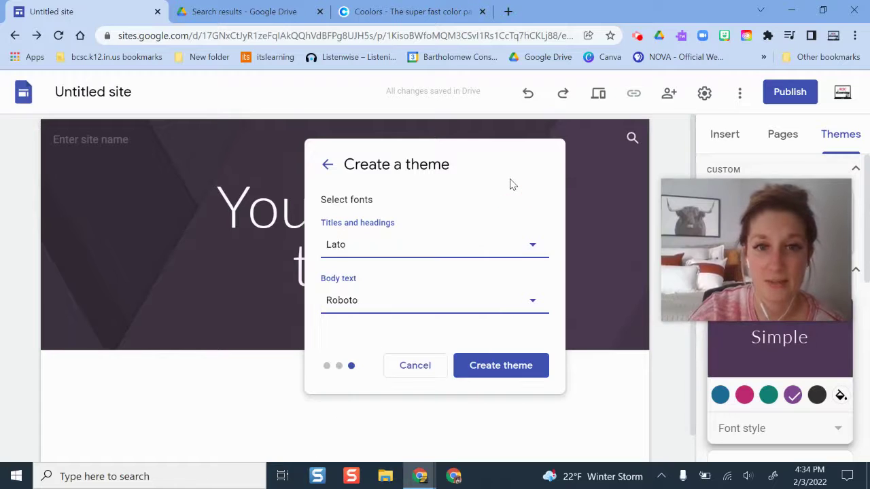
left_click(421, 245)
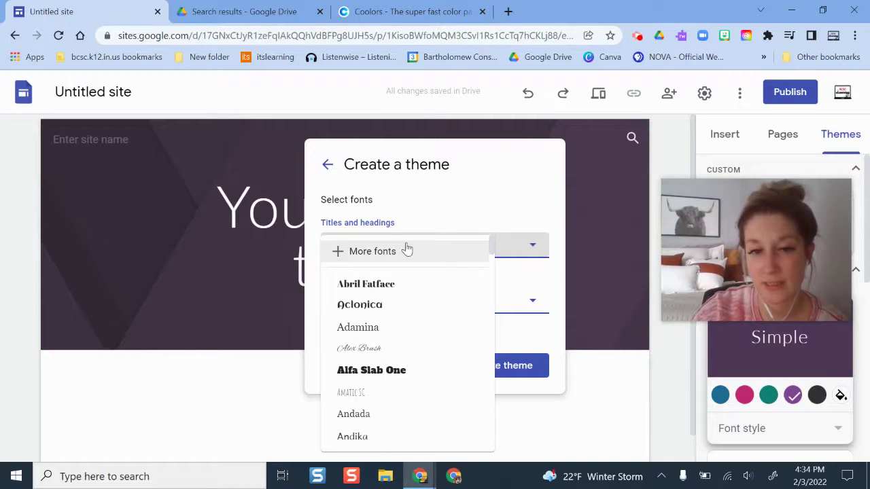
left_click(381, 328)
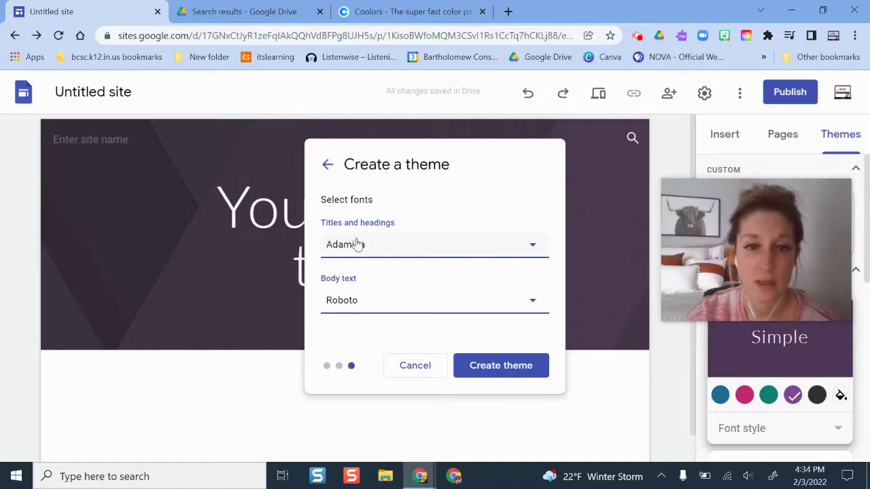
left_click(499, 370)
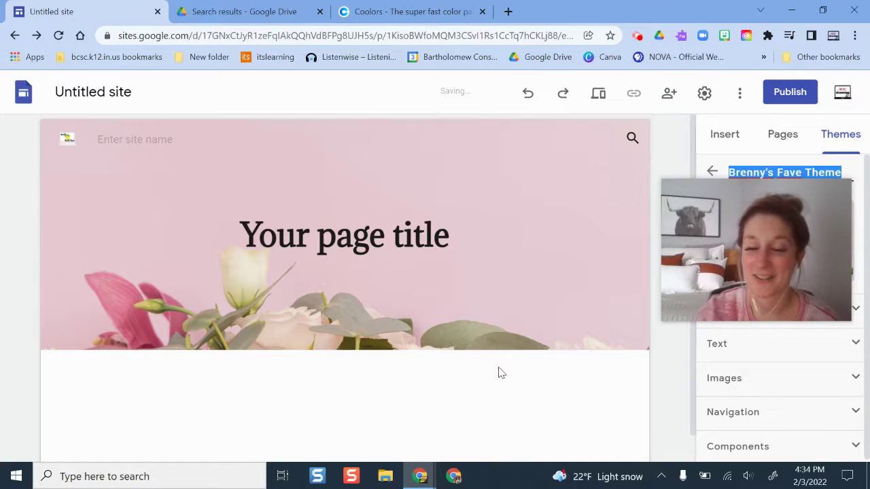
Open the theme's image settings from the header banner and examine the readability, anchoring, logo and favicon options.
scroll(310, 252, "down", 1)
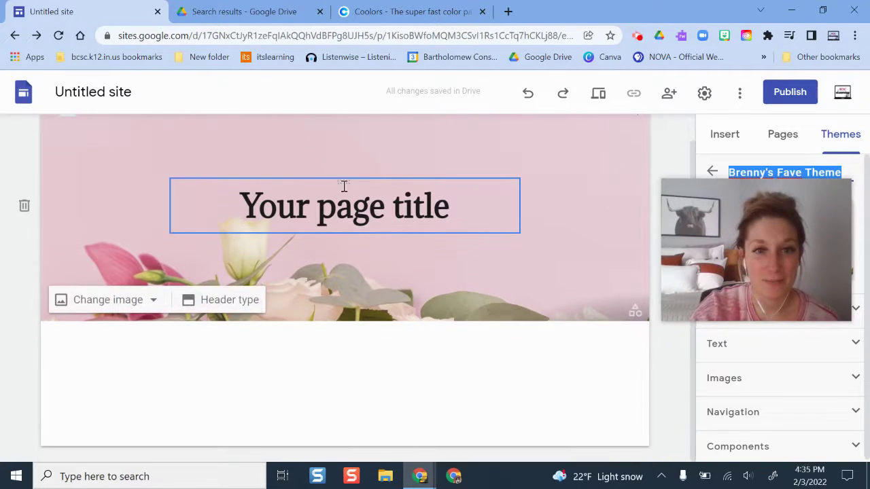
scroll(336, 282, "up", 1)
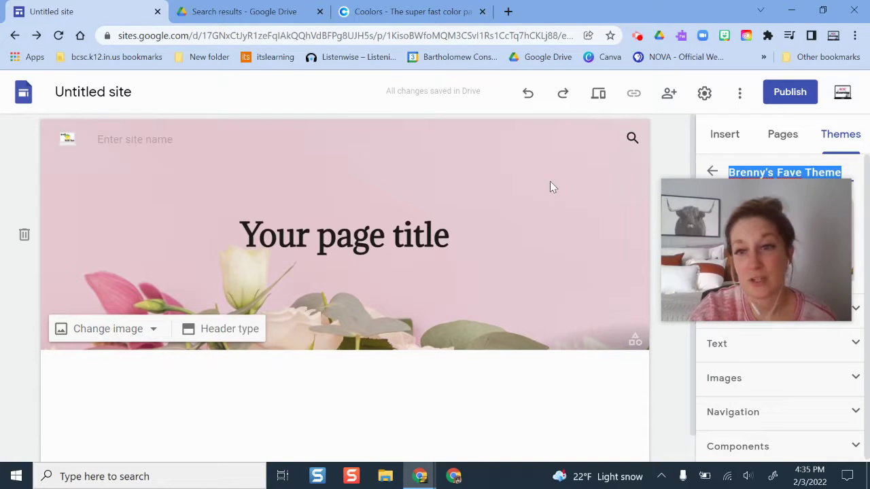
left_click(633, 341)
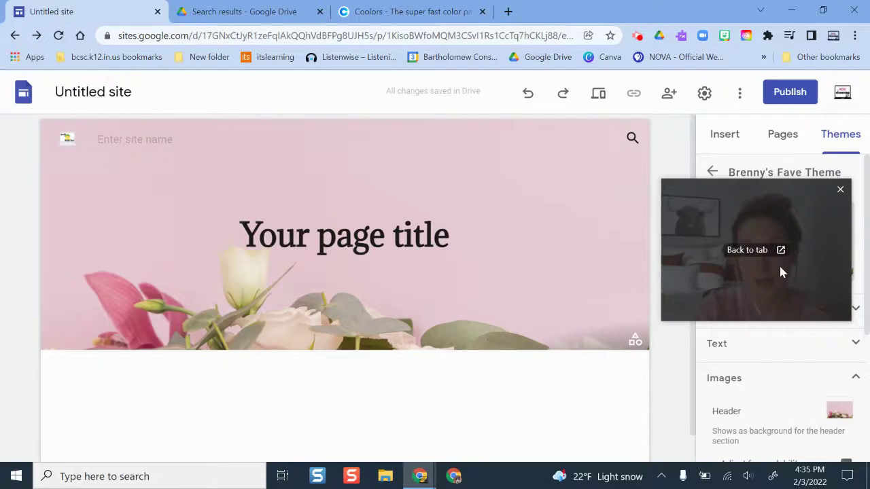
left_click_drag(779, 263, 609, 149)
scroll(788, 388, "down", 3)
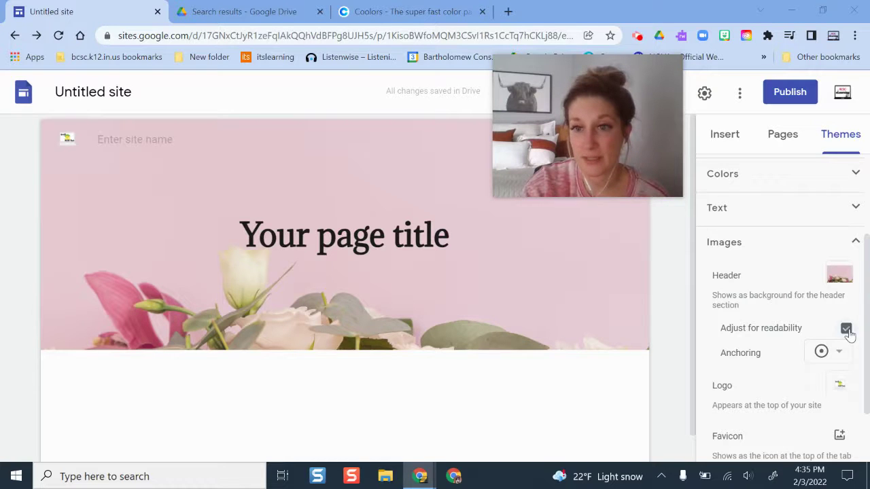
mouse_move(369, 283)
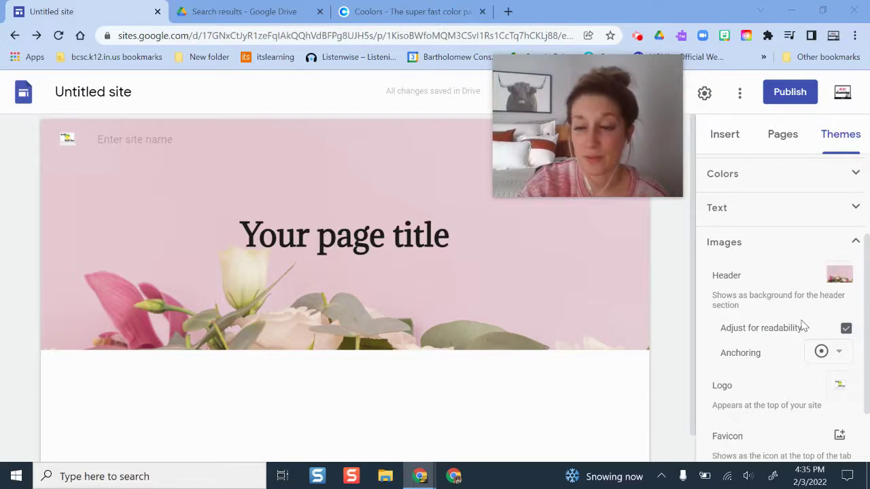
scroll(828, 317, "down", 2)
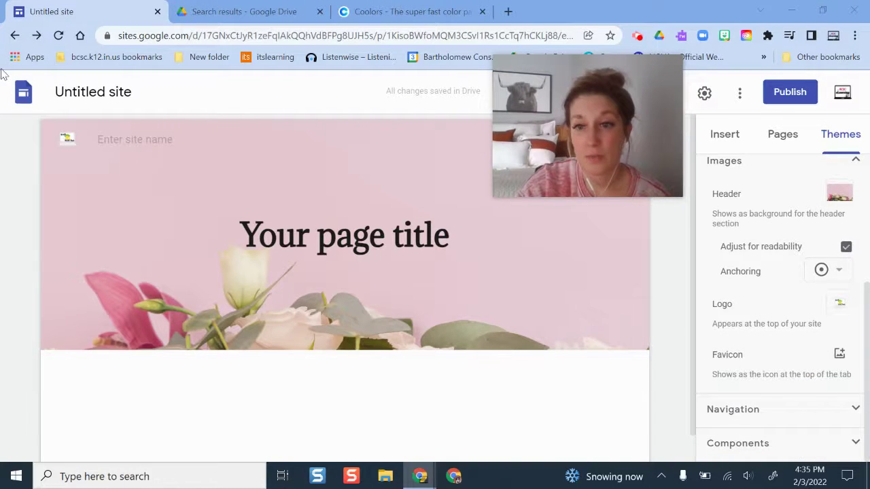
mouse_move(71, 148)
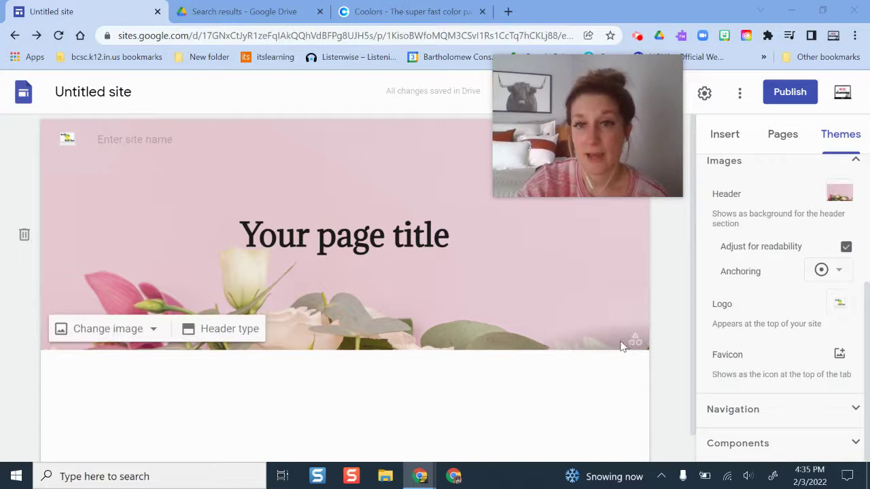
mouse_move(622, 195)
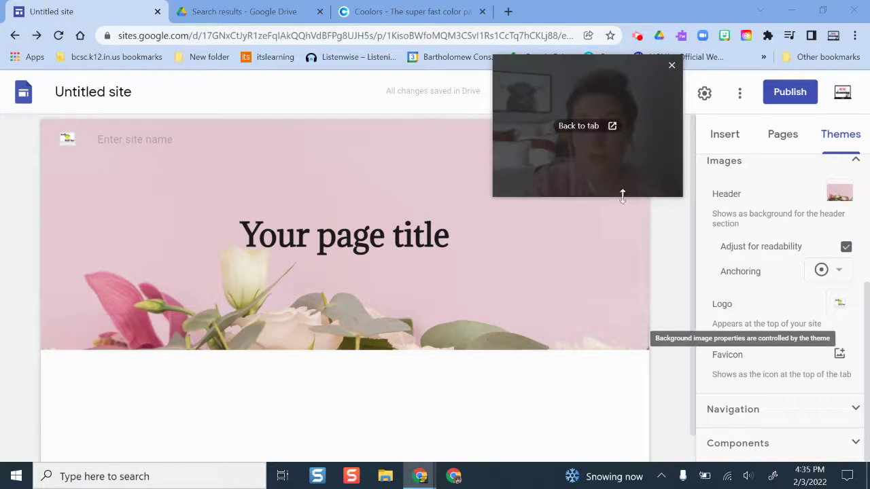
left_click_drag(622, 196, 814, 216)
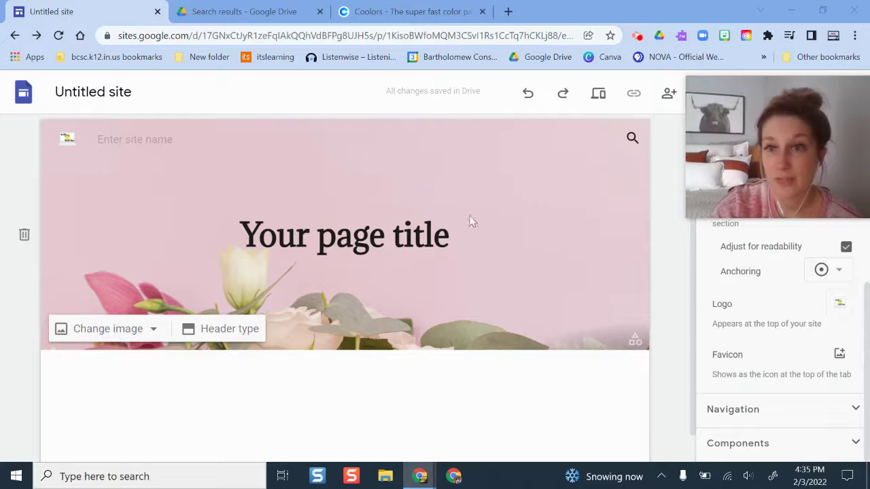